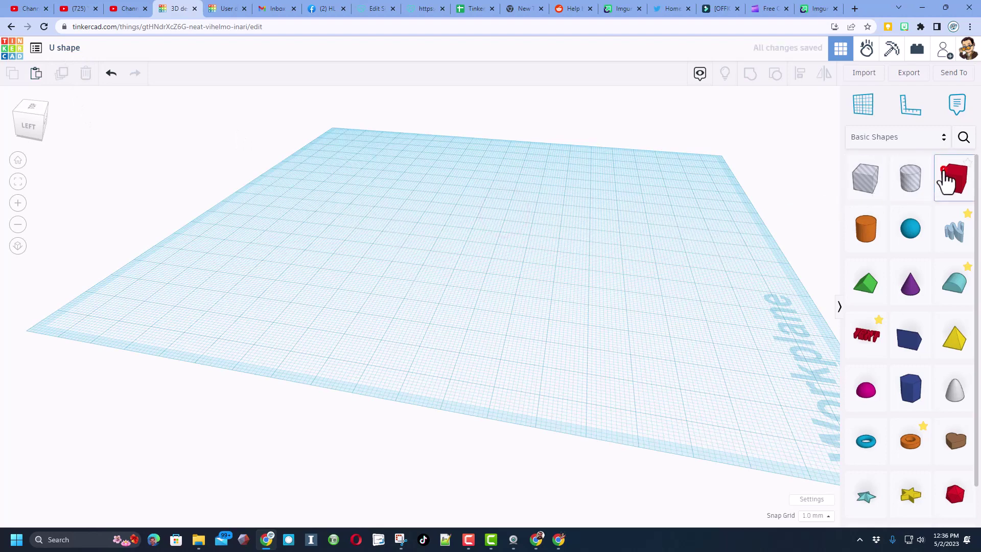
- Add a box to the workplane and size it to 10 mm
drag(944, 179, 470, 240)
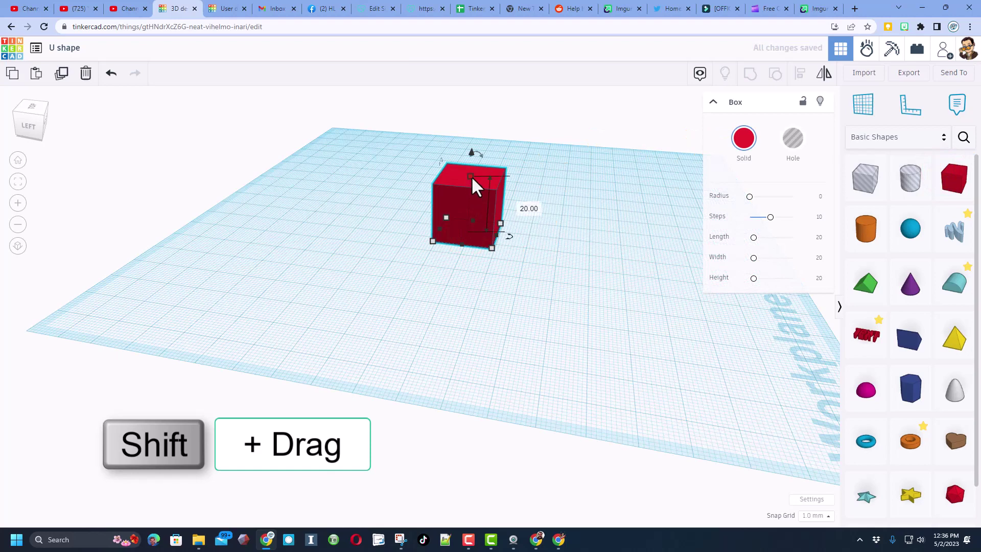
shift+drag(473, 180, 491, 158)
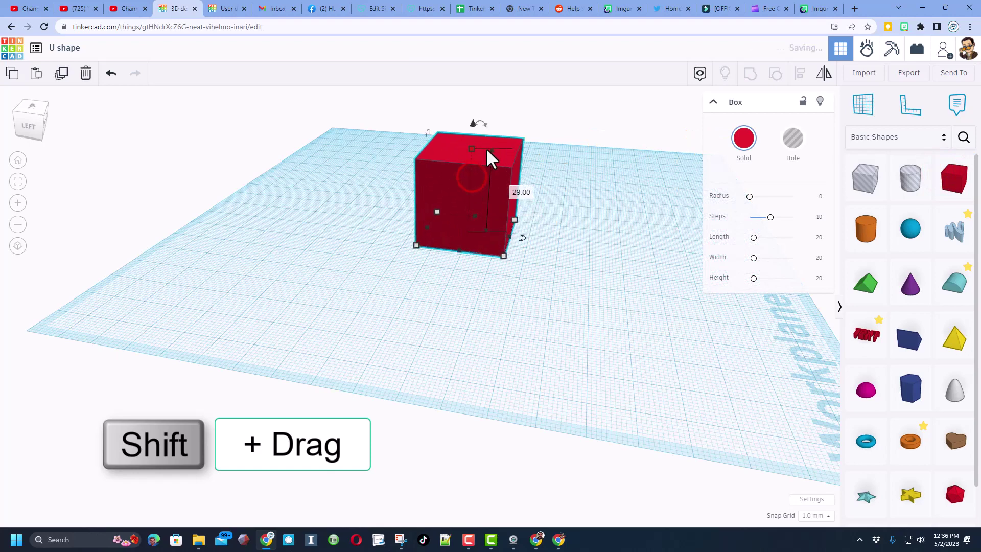
click(525, 187)
text(10)
key(Return)
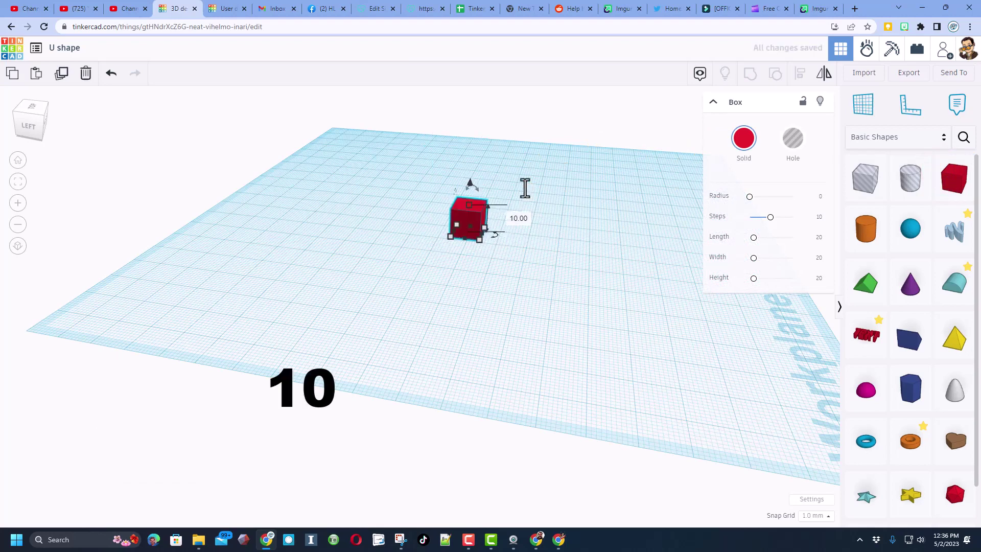
click(536, 239)
- Duplicate the box, make the copy a hole and set its width to 8 mm
scroll(482, 243, up, 4)
click(464, 221)
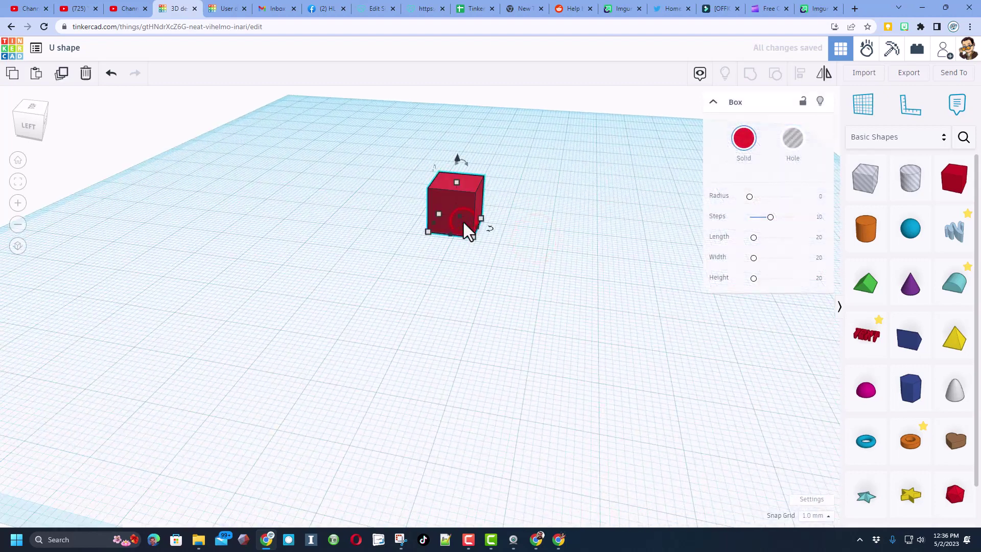
key(ctrl+d)
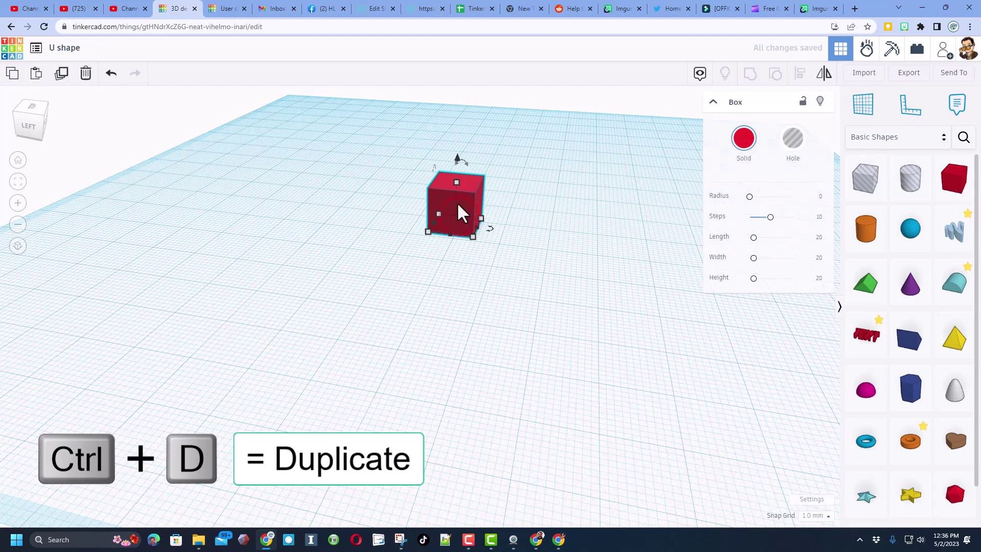
drag(462, 213, 534, 212)
click(792, 139)
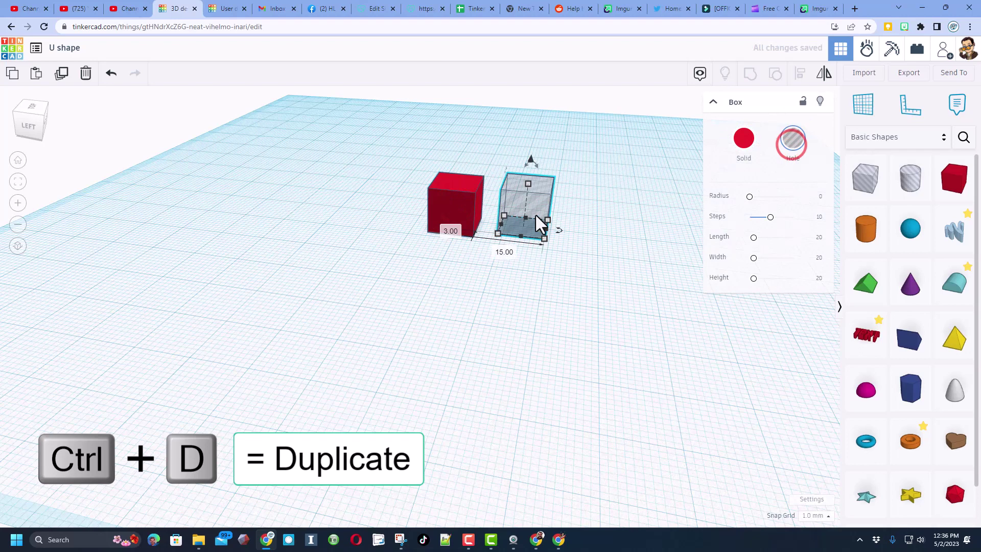
click(544, 239)
click(516, 258)
text(8)
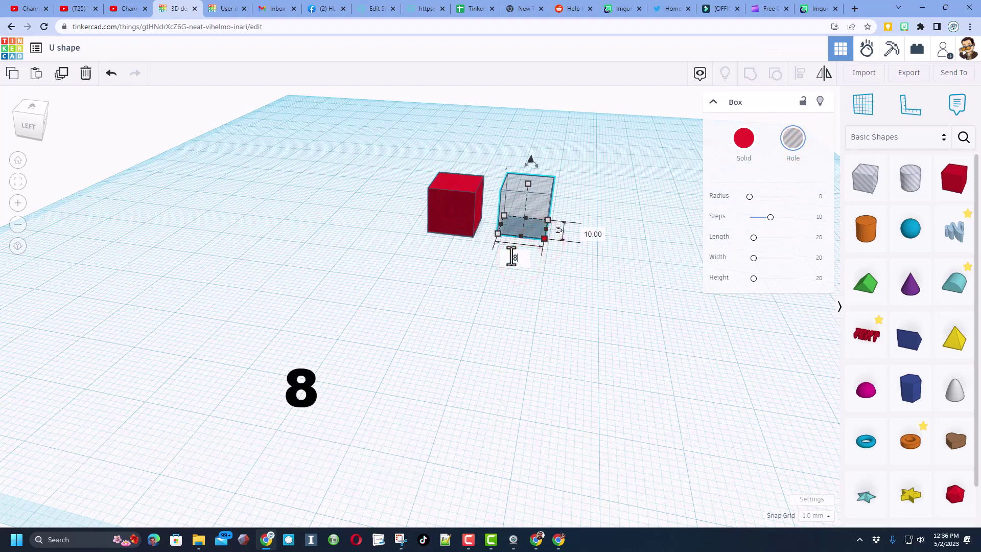
key(Return)
- Center the hole box on the red box using Align
drag(373, 163, 539, 245)
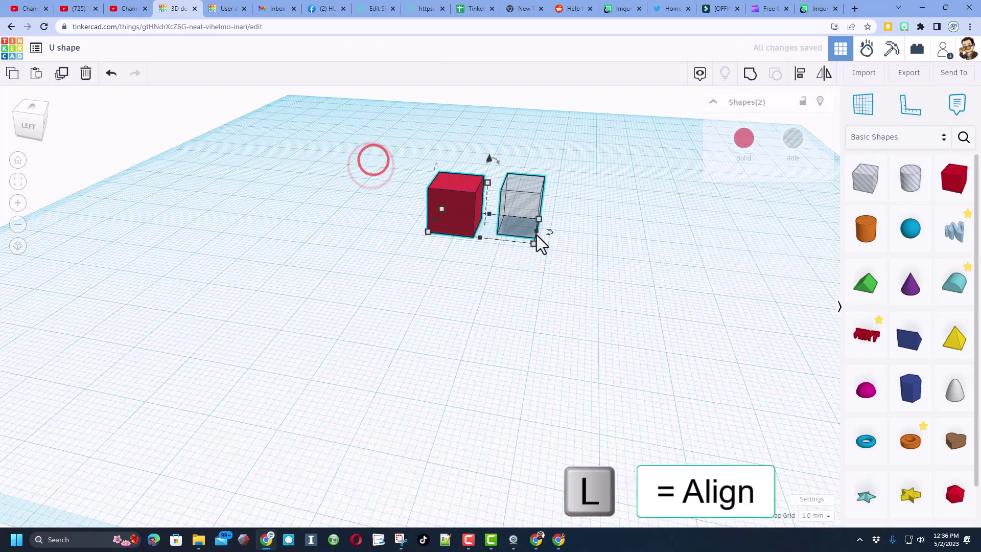
key(l)
click(452, 224)
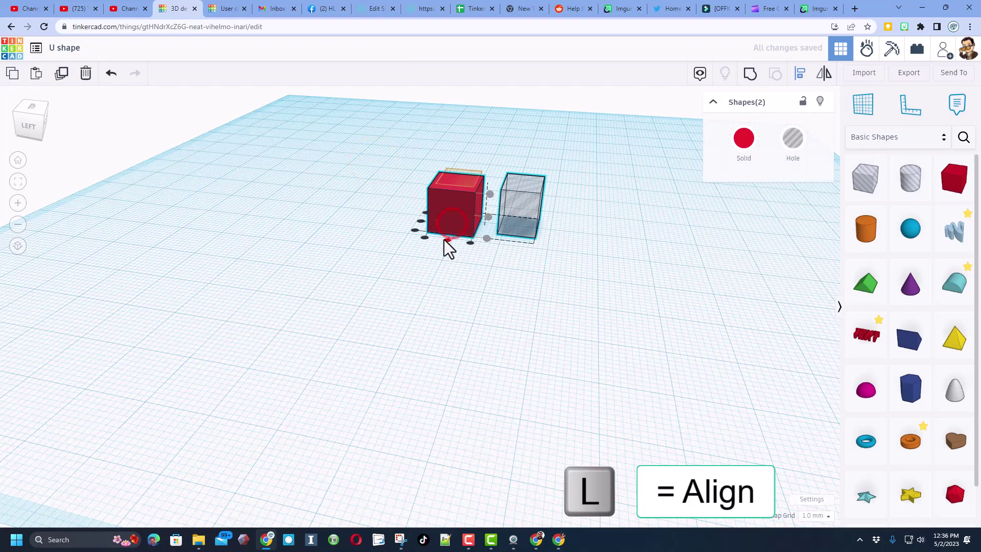
click(445, 239)
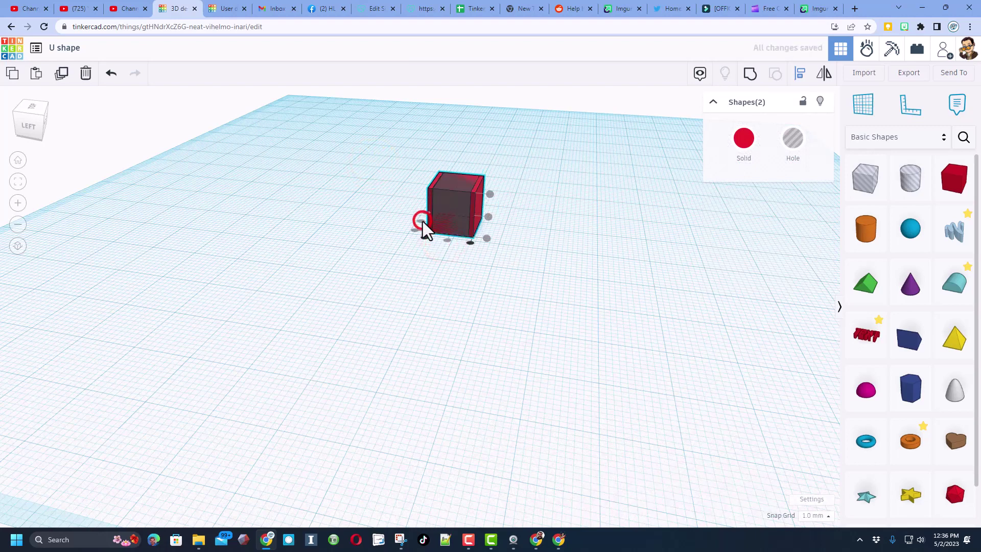
click(446, 261)
- Raise the hole box one step with Ctrl+Up, then group both boxes into a U shape
click(448, 204)
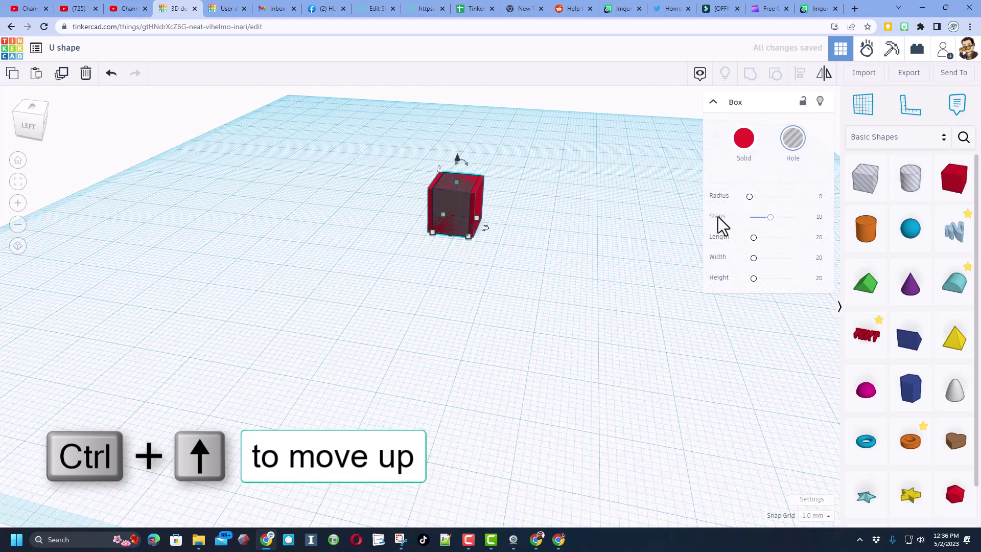
key(ctrl+Up)
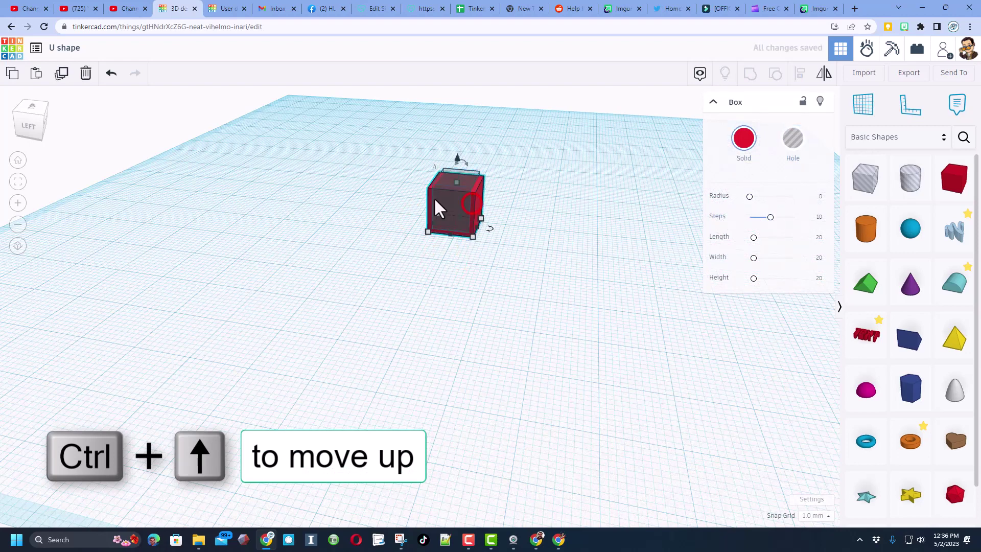
click(388, 187)
drag(380, 176, 534, 271)
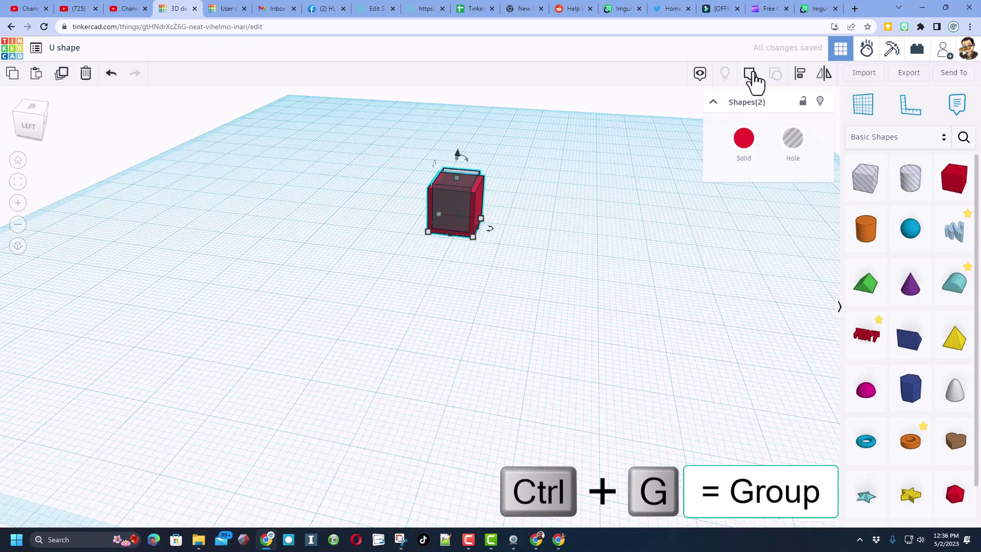
click(751, 77)
click(556, 210)
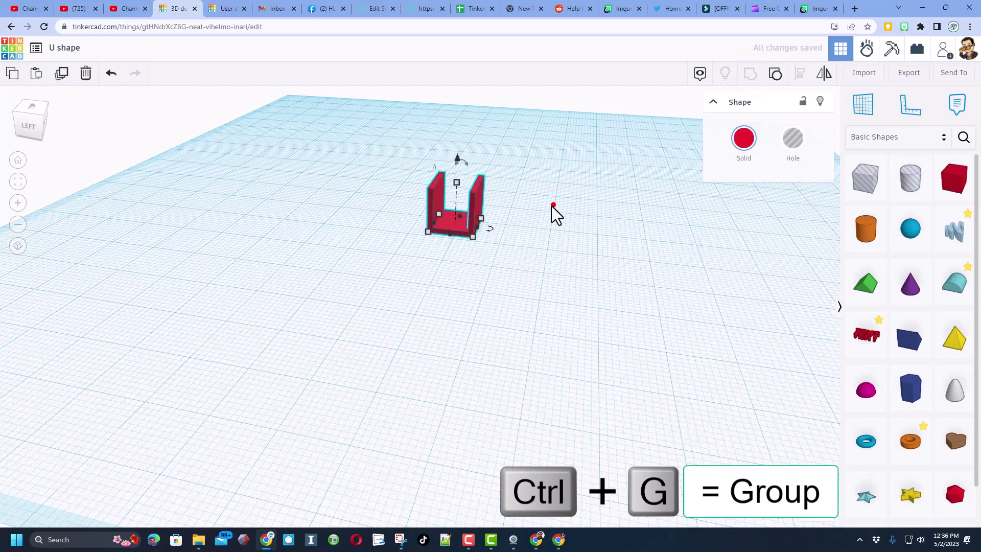
- Search the shapes for 'svg' and place the SVG Revolver left of the red U shape
right_drag(573, 237, 780, 193)
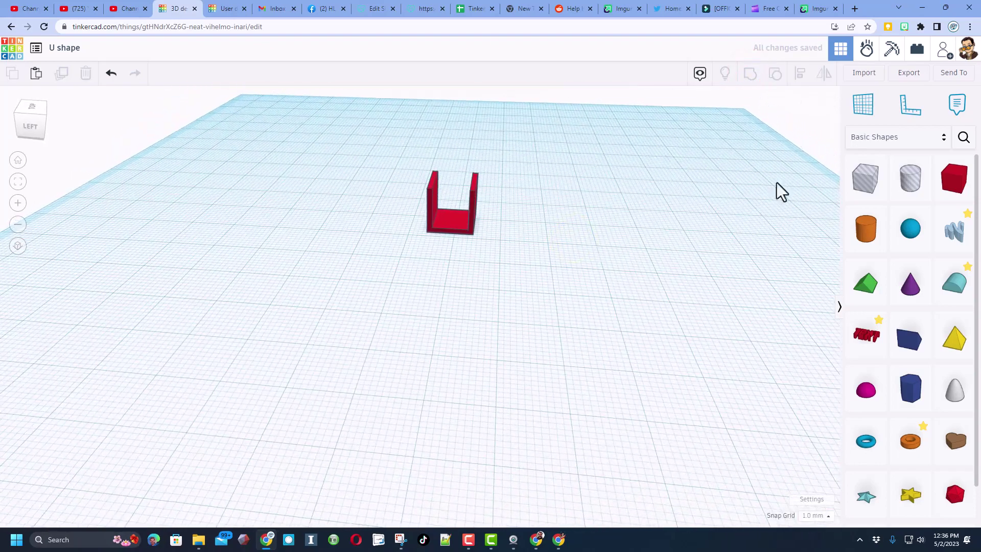
click(964, 137)
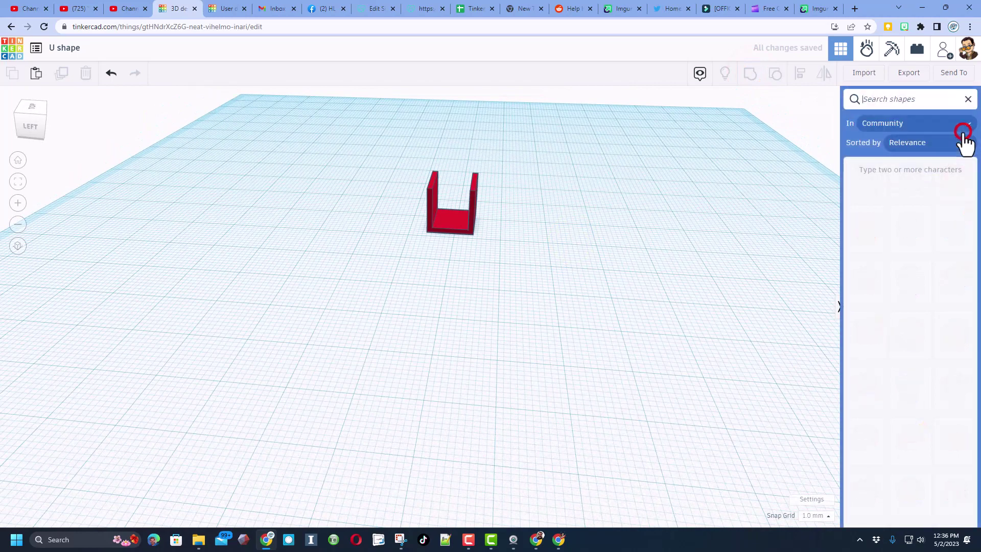
click(874, 100)
text(s)
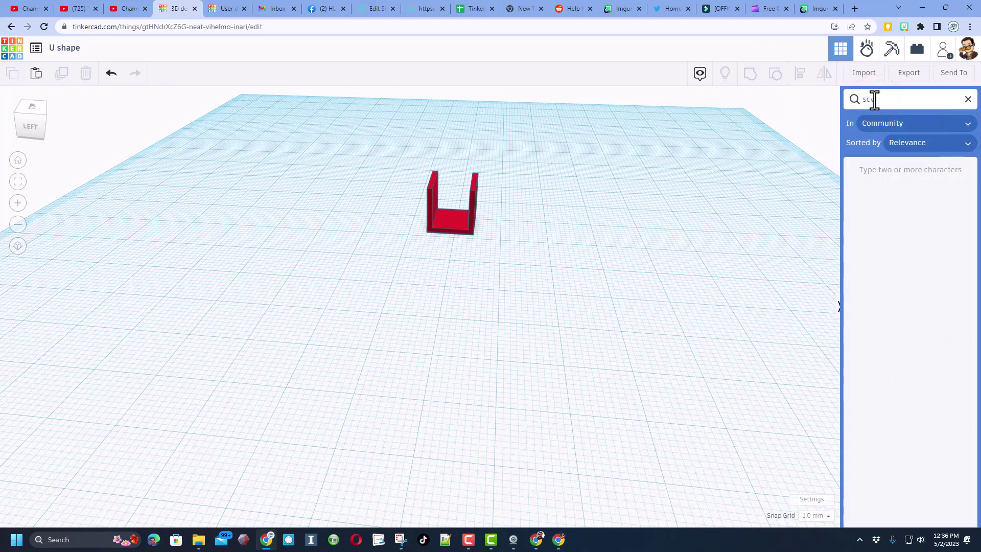
text(cv)
key(BackSpace)
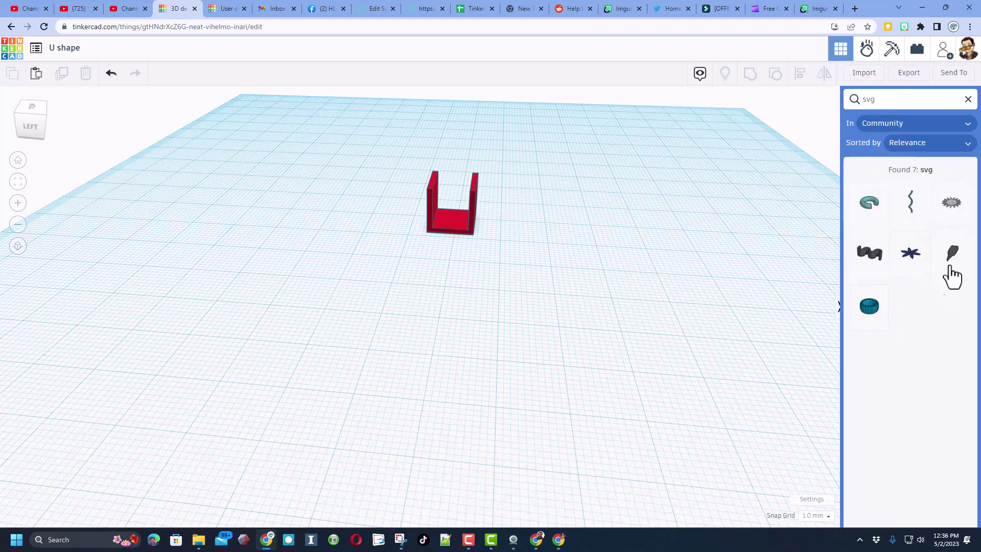
drag(864, 218, 260, 238)
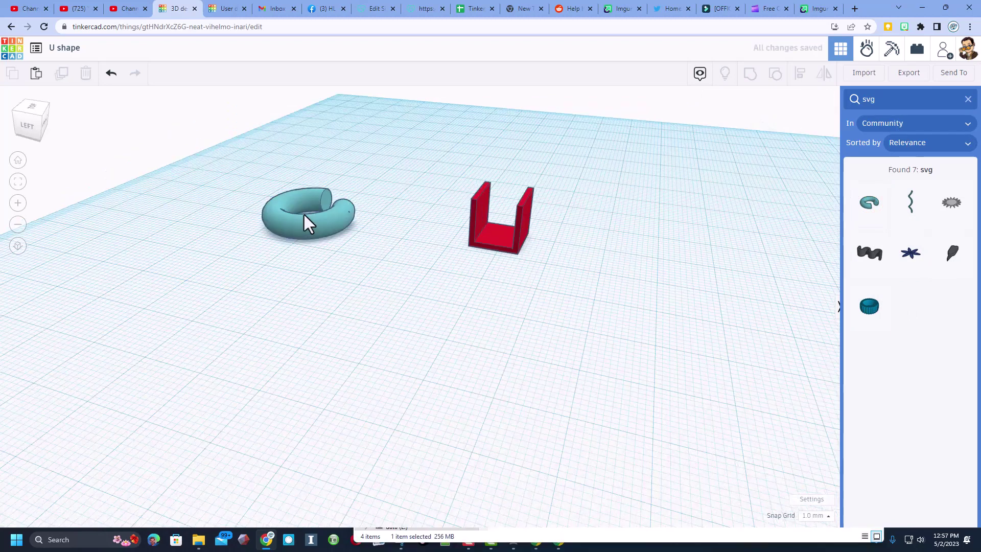
- Turn the red U shape 90 degrees onto its side with the rotation arrow, then reselect it
click(311, 223)
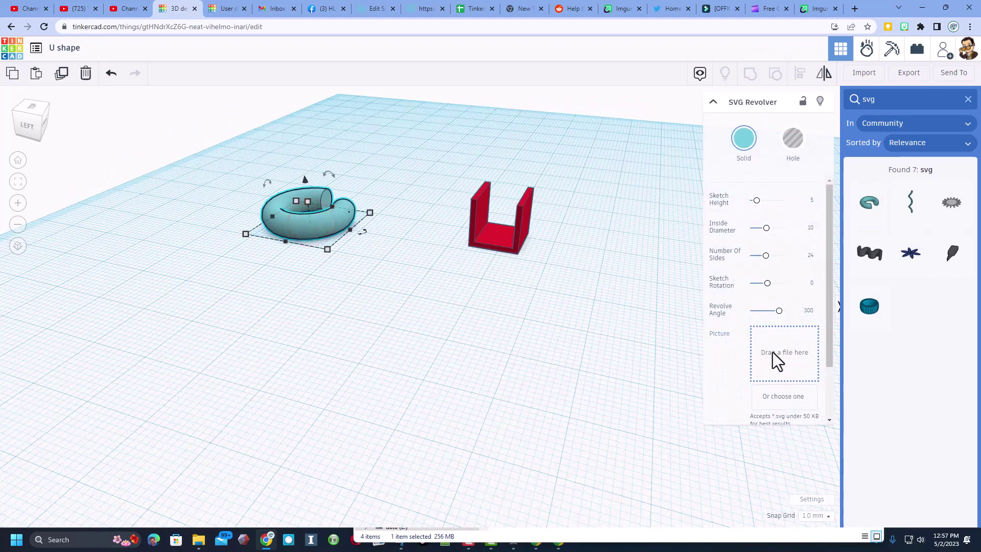
click(529, 220)
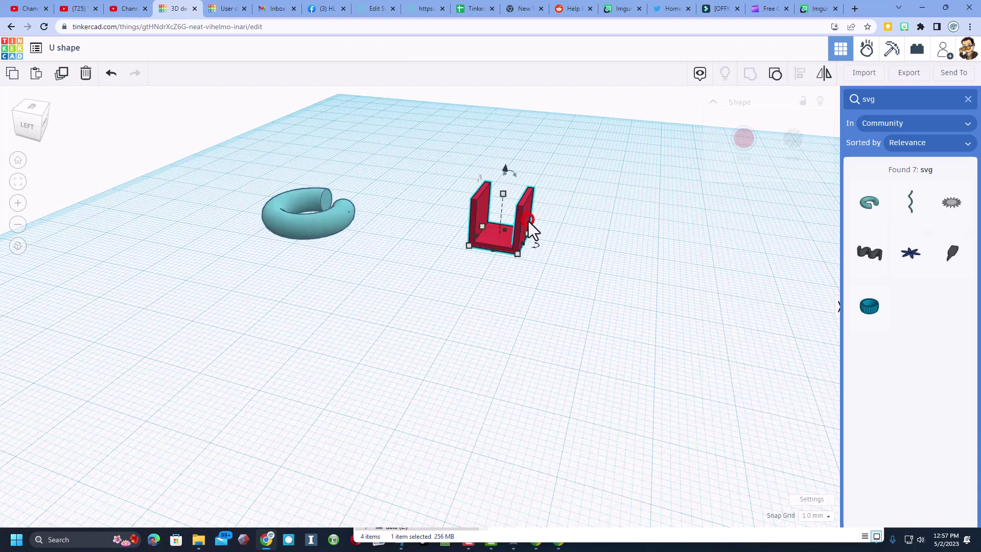
click(39, 121)
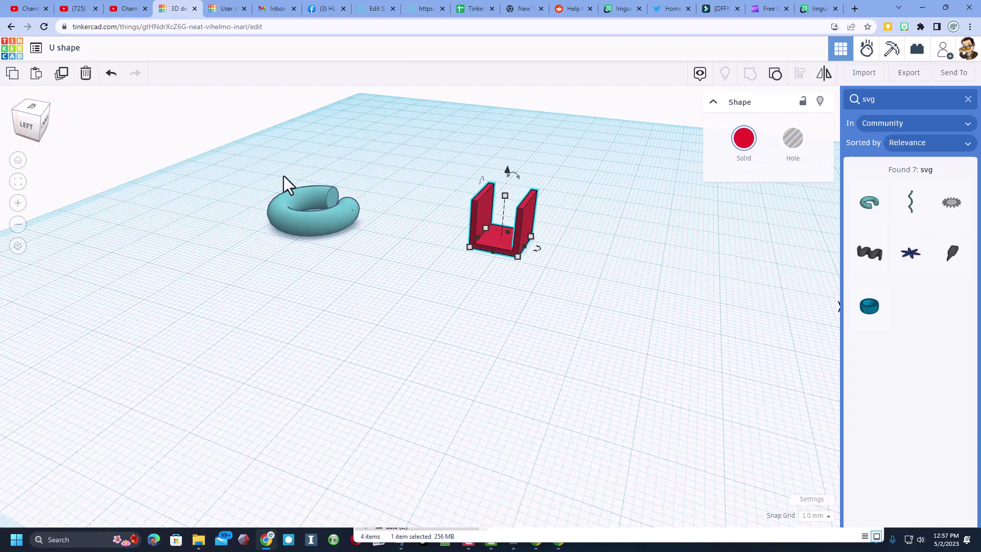
click(37, 119)
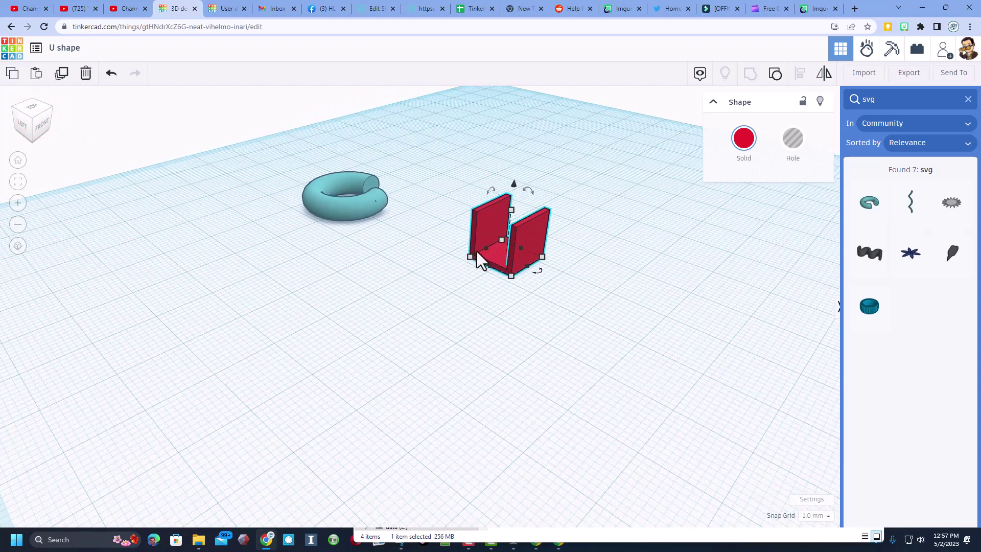
mouse_move(543, 260)
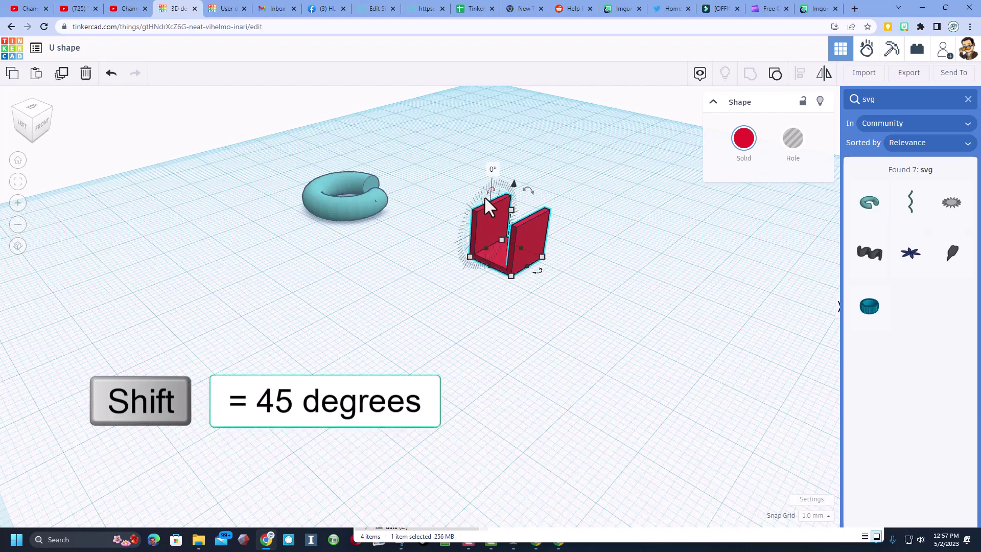
drag(484, 197, 495, 247)
click(505, 296)
click(485, 281)
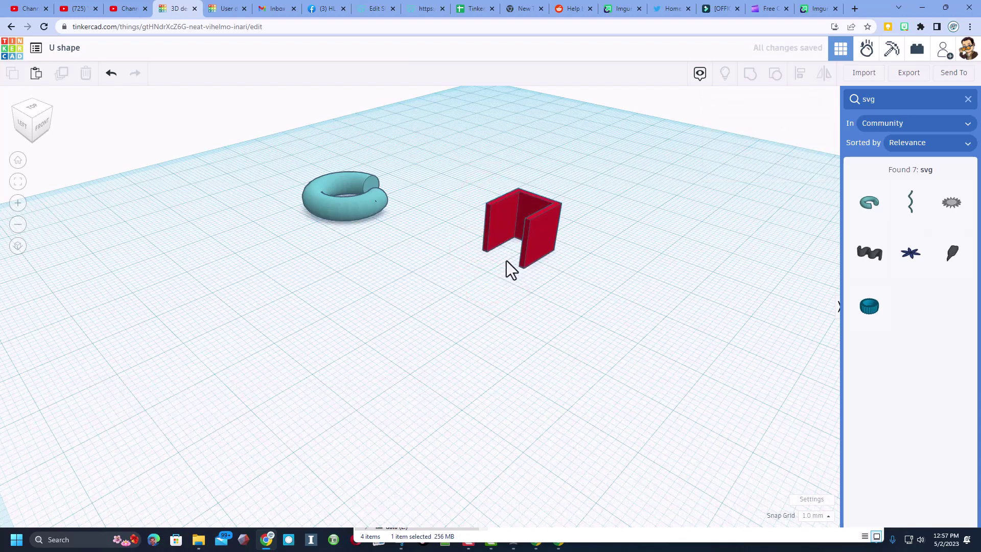
click(533, 253)
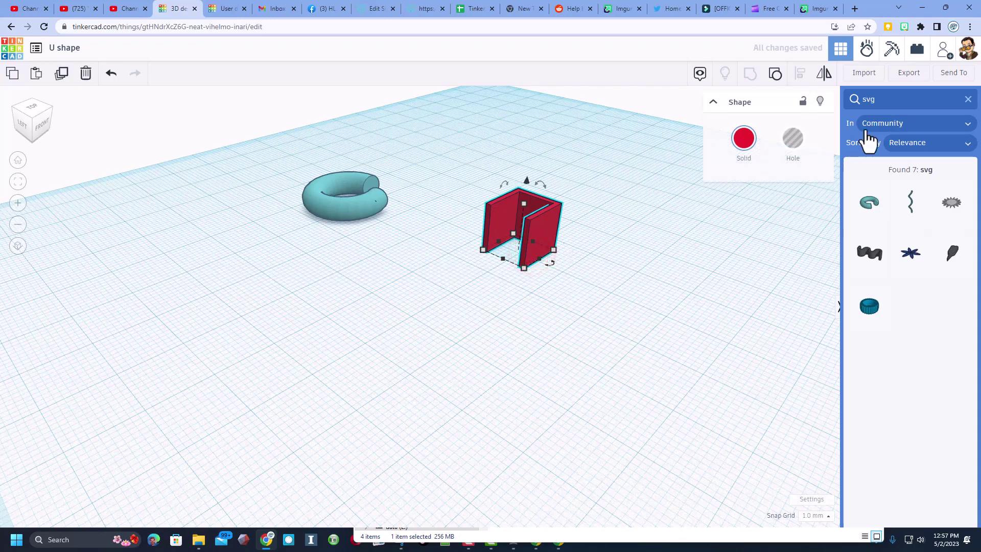
- Export the selected U shape as SVG, saving U shape.svg to Downloads
click(908, 72)
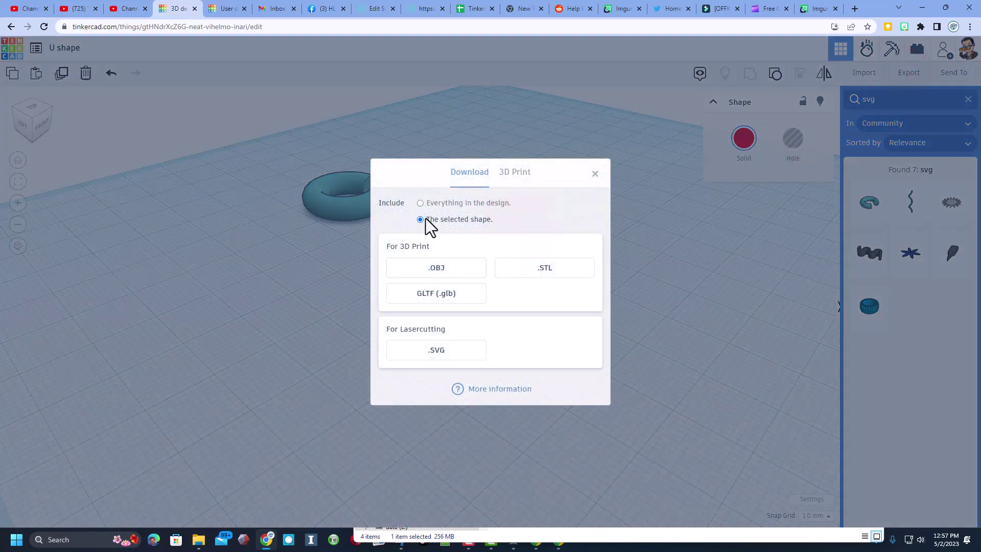
click(437, 349)
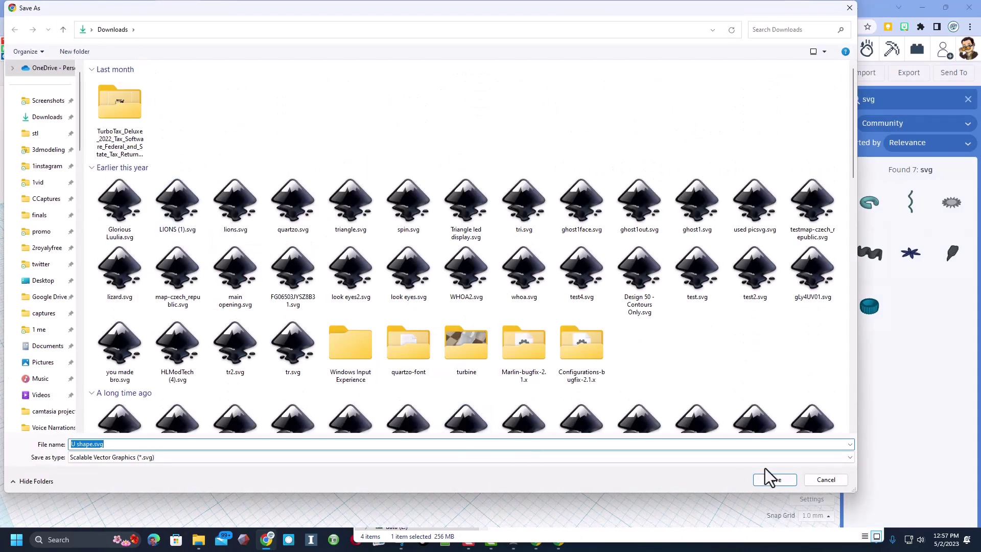
click(768, 480)
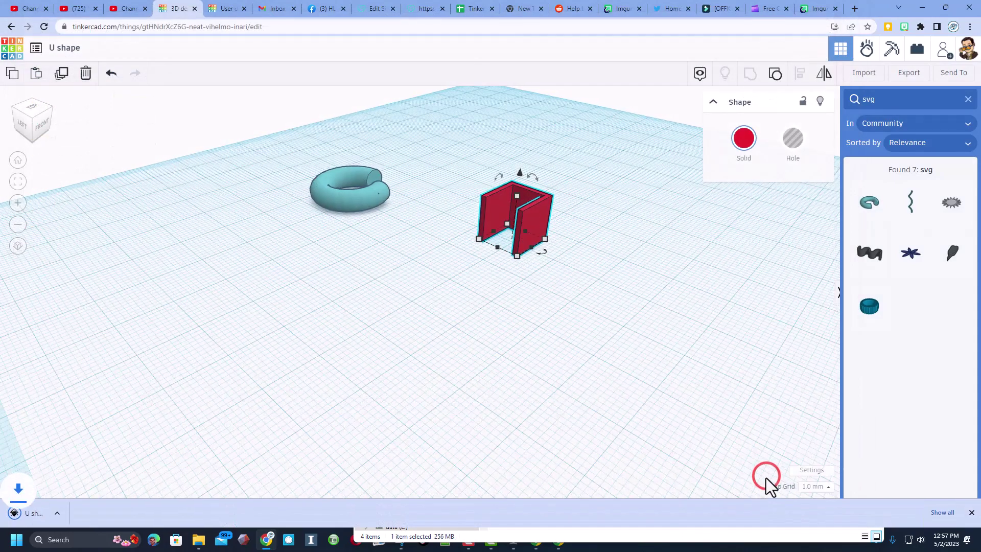
- Select the SVG Revolver ring and load U shape.svg as its profile picture
click(350, 196)
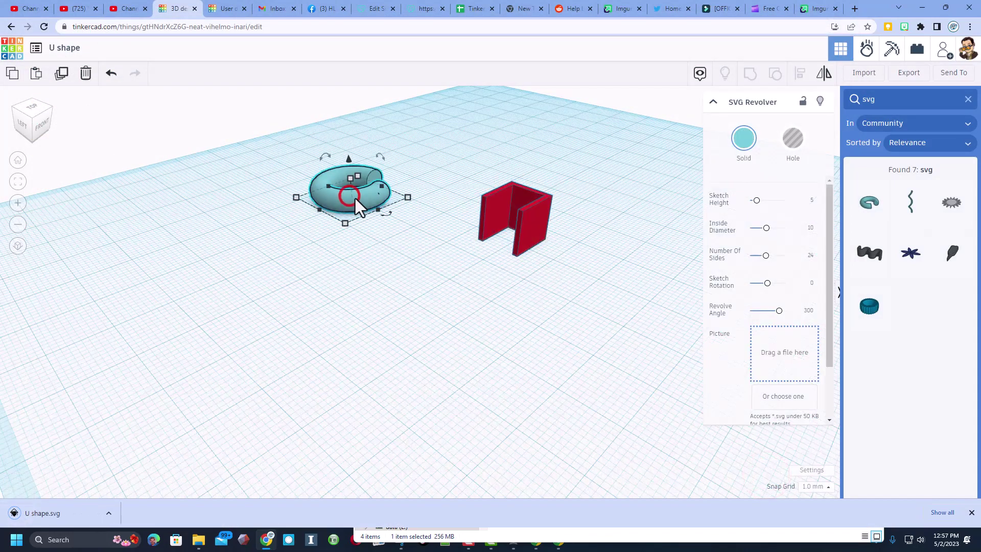
click(780, 400)
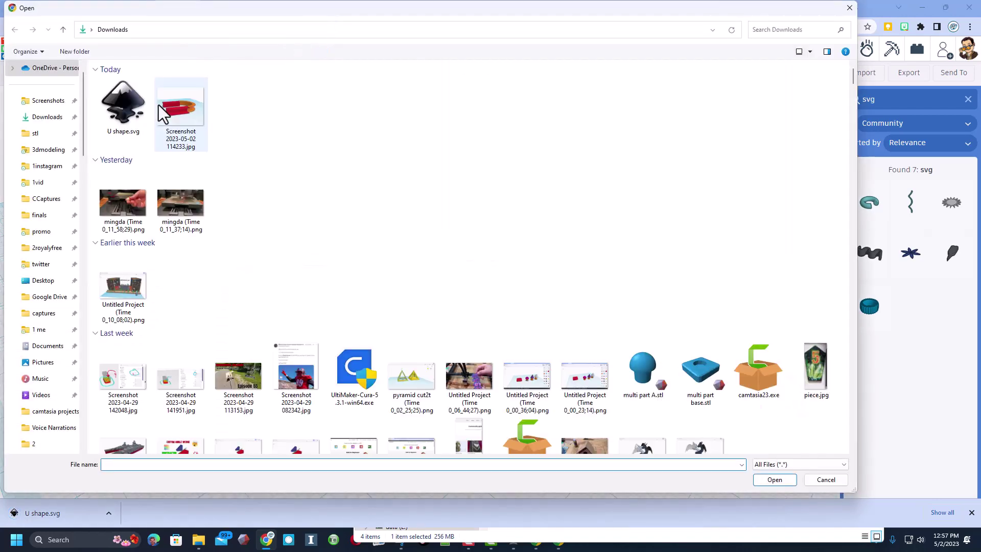
click(125, 111)
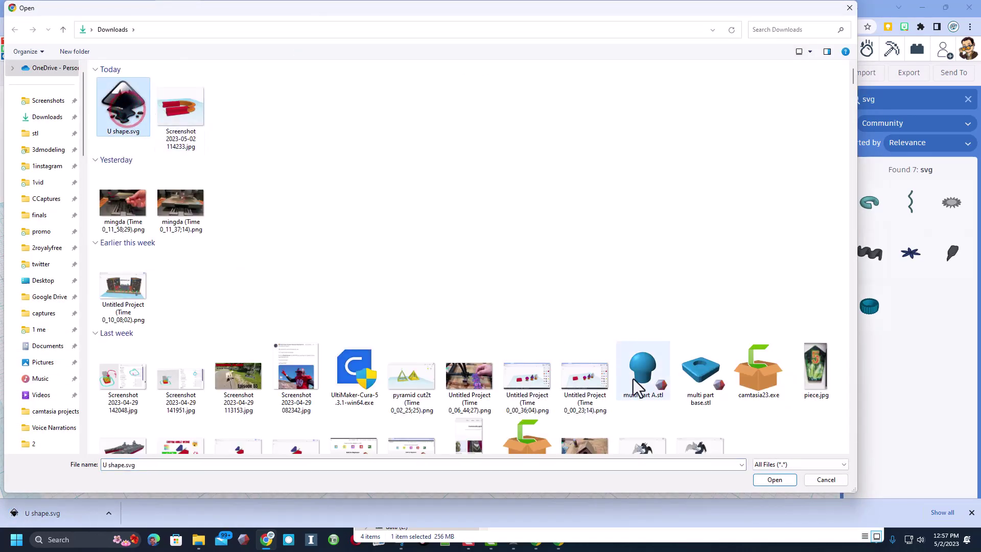
click(769, 483)
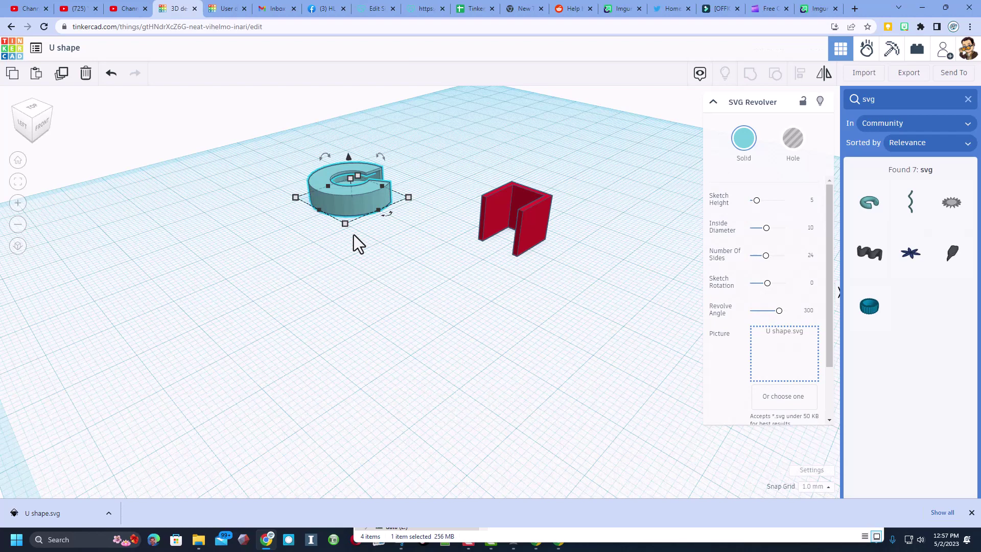
- Set the SVG Revolver's revolve angle to 180, sketch rotation 90, sides 48 and sketch height 10
right_drag(358, 237, 379, 267)
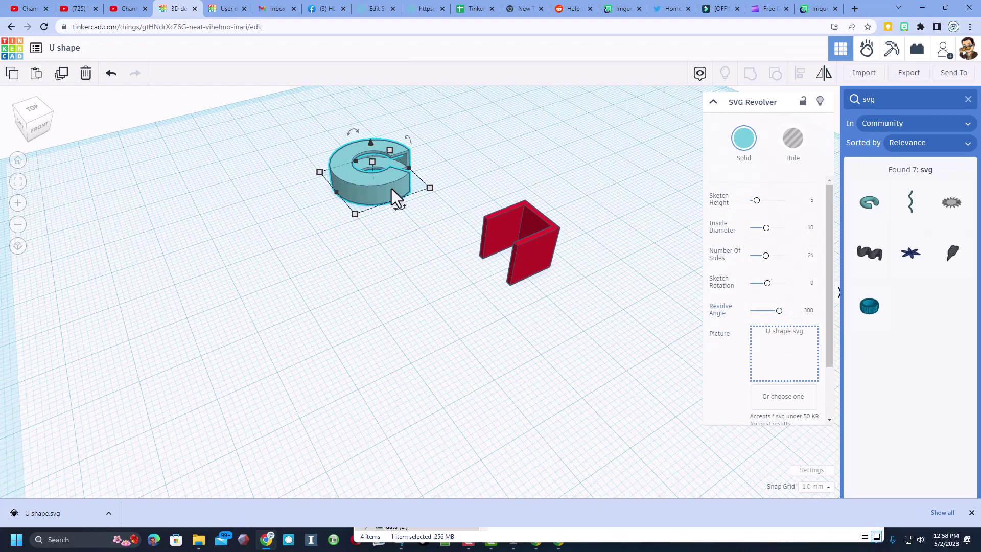
click(806, 310)
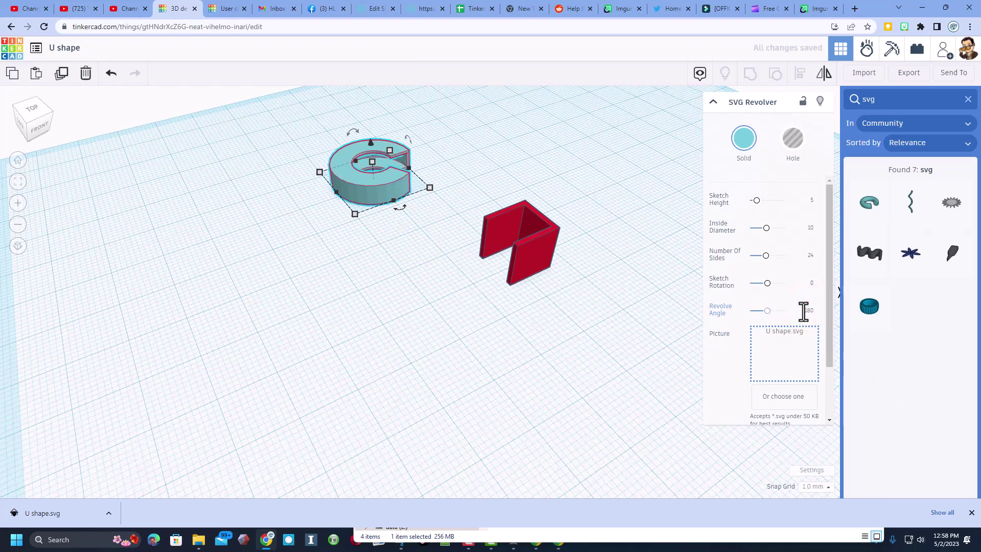
key(Return)
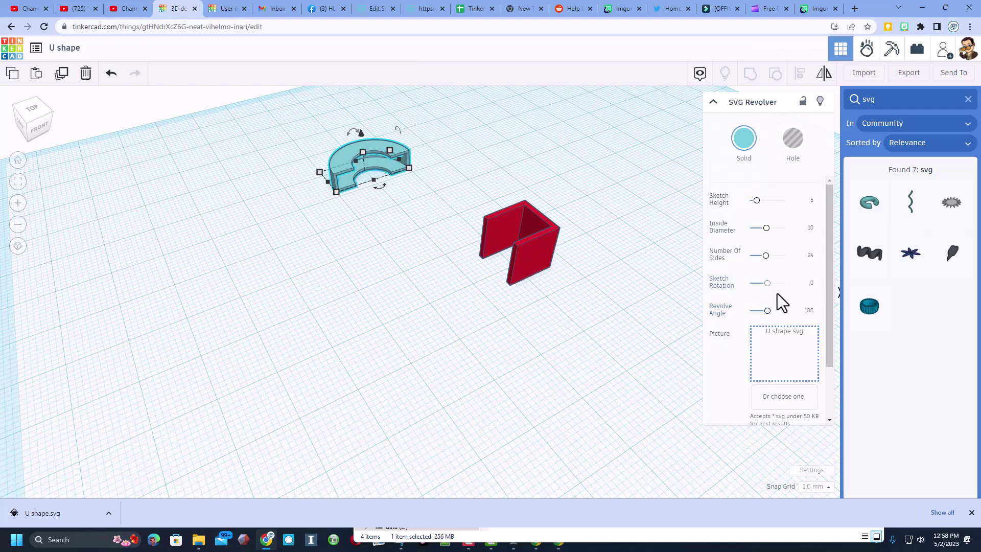
click(811, 284)
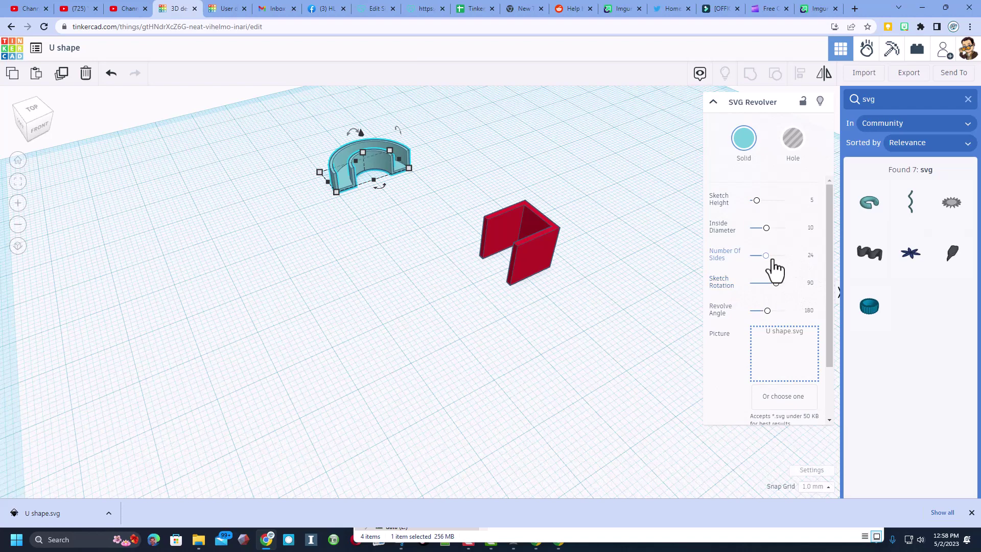
drag(766, 256, 786, 255)
click(811, 200)
text(10)
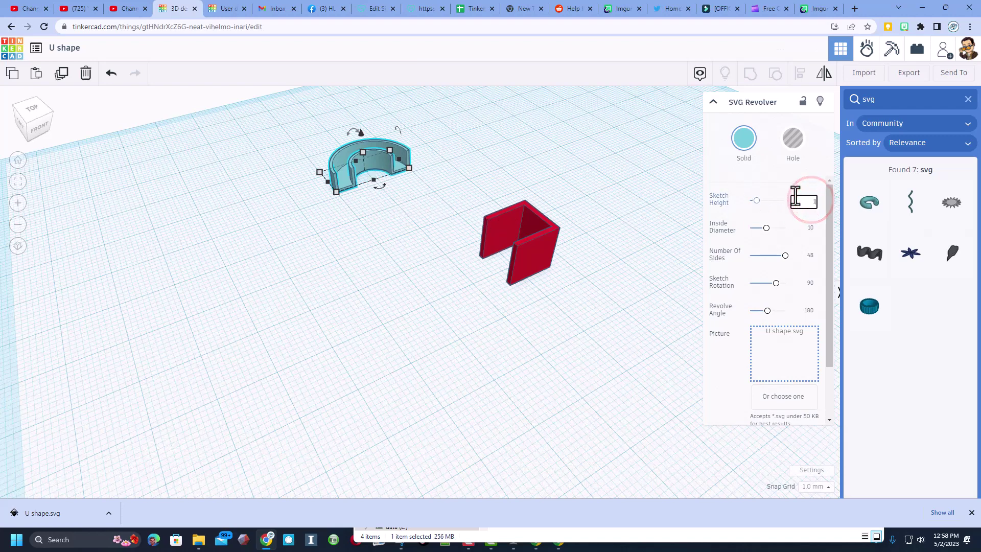
key(Return)
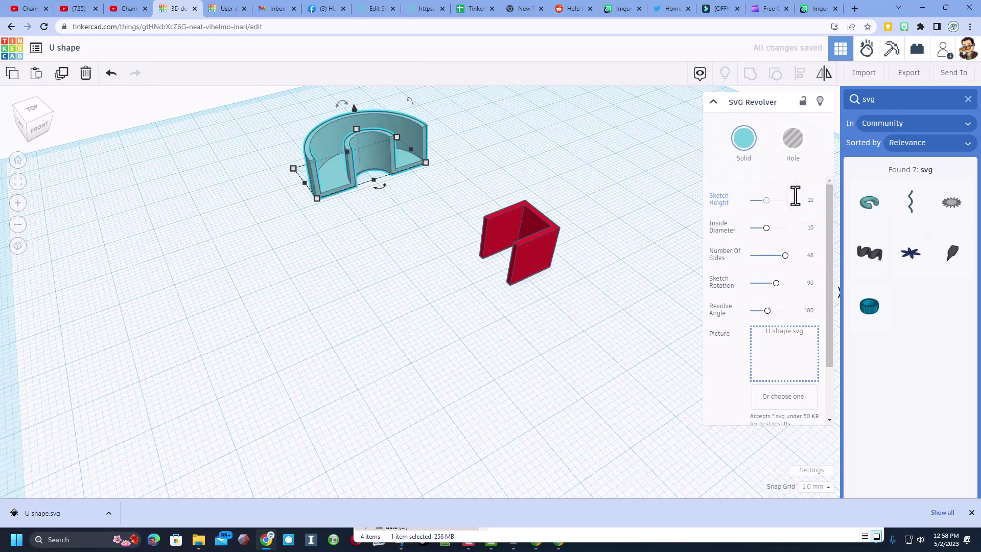
- Rotate the red channel -90° and drop it onto a workplane on the half ring's cut end
click(539, 256)
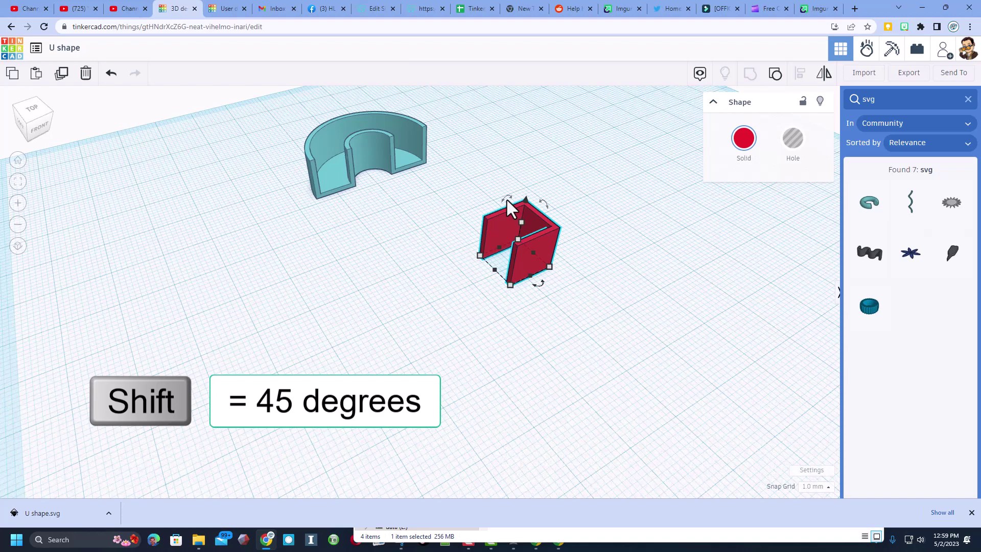
shift+drag(508, 200, 407, 192)
key(w)
right_drag(483, 269, 356, 247)
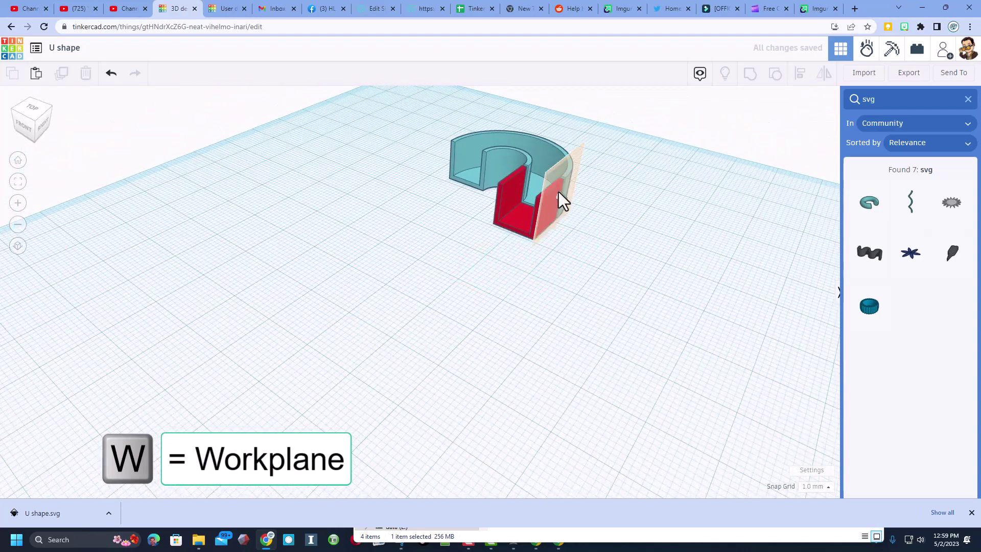
click(562, 189)
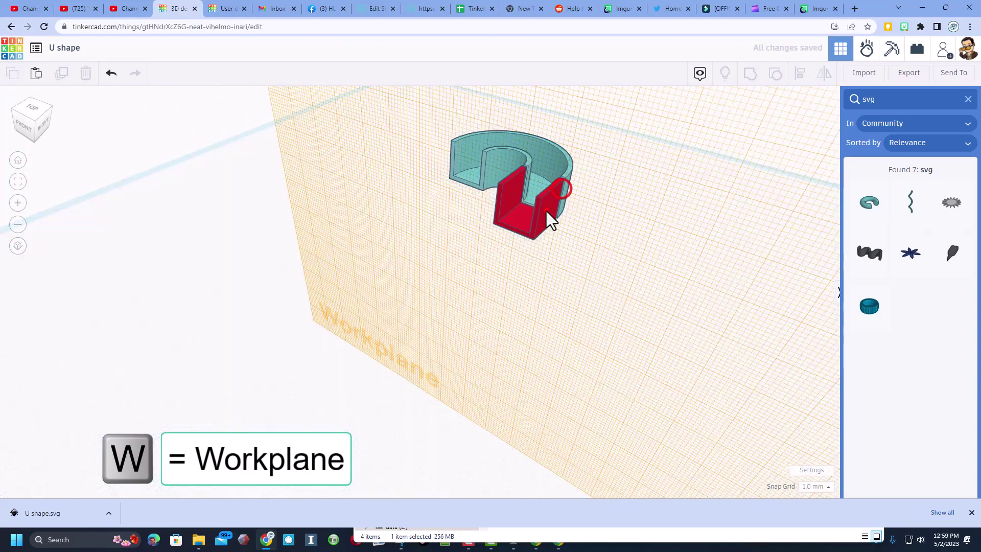
click(545, 213)
key(d)
right_drag(544, 217, 489, 231)
click(472, 227)
- Duplicate the channel, nudge the copy toward the ring's other end, and reset the workplane
click(471, 184)
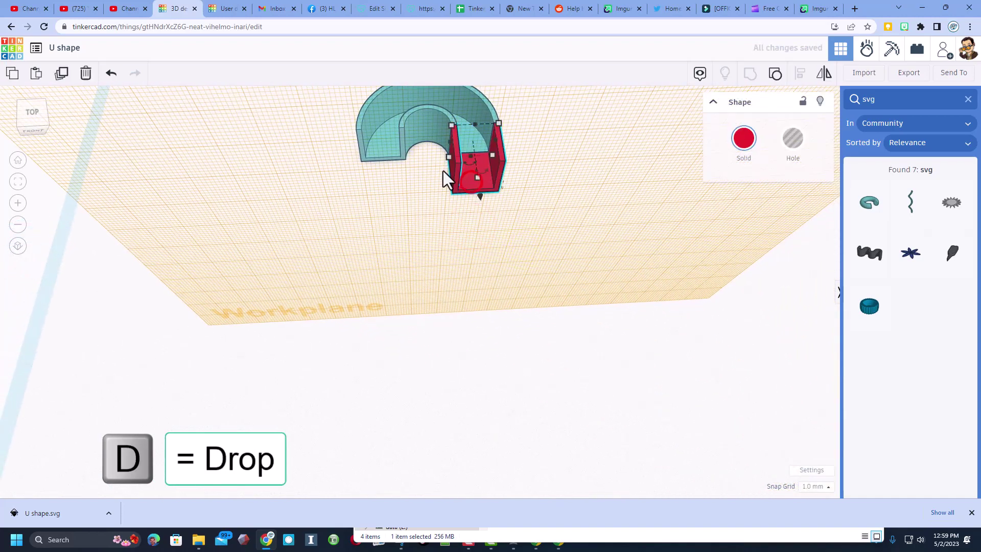
key(ctrl+d)
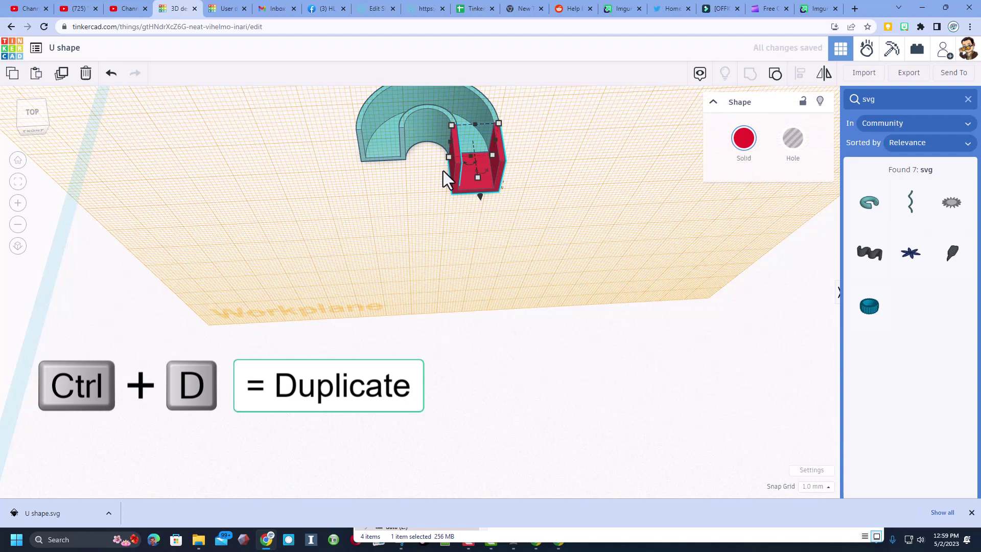
key(shift+Left)
key(shift+Left)
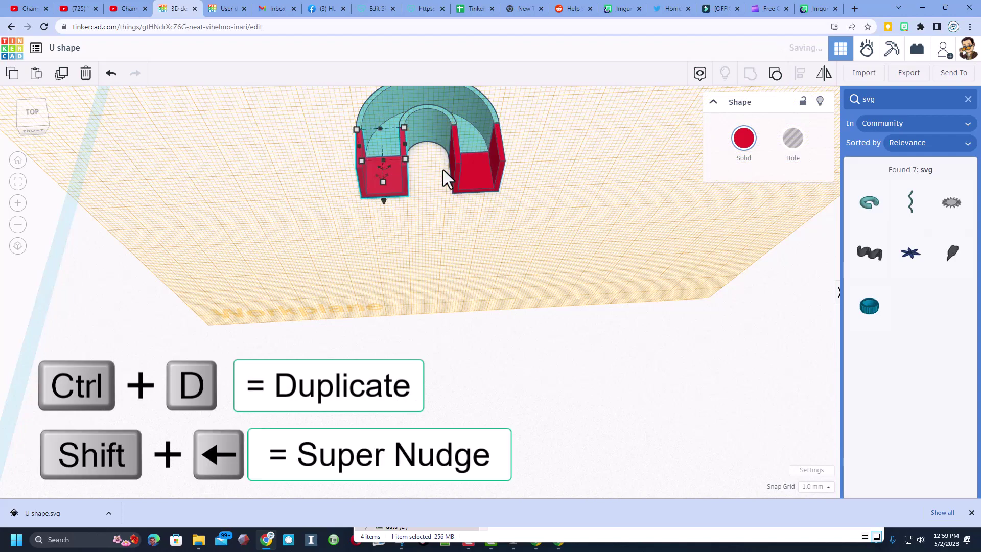
click(458, 222)
right_drag(458, 222, 397, 192)
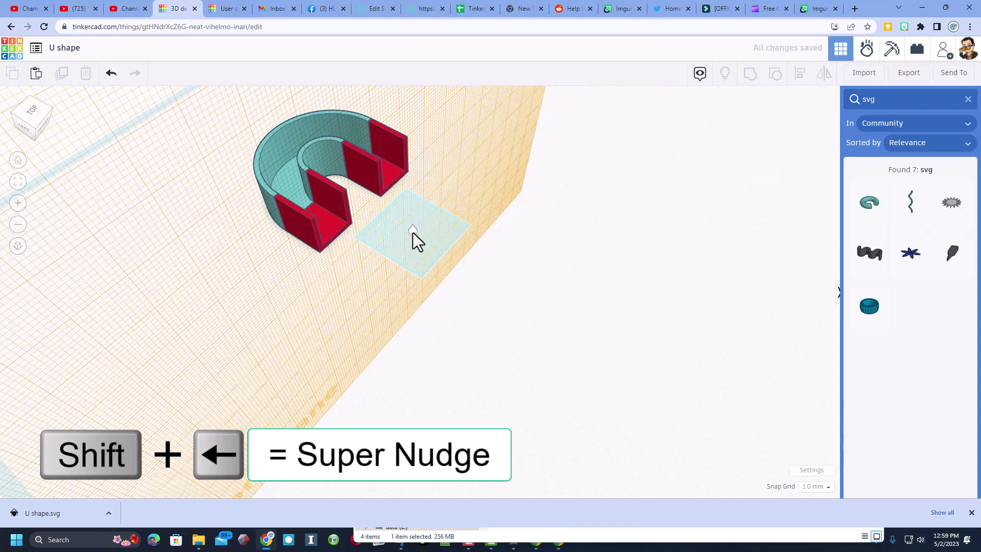
click(413, 230)
- Select both red channel pieces and rotate them to run along the U's arms
click(318, 200)
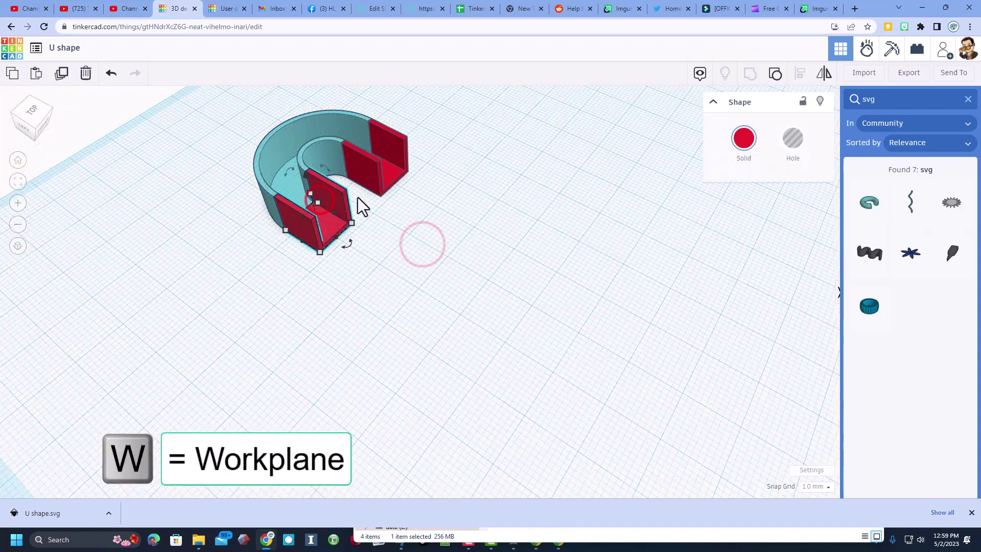
shift+click(405, 170)
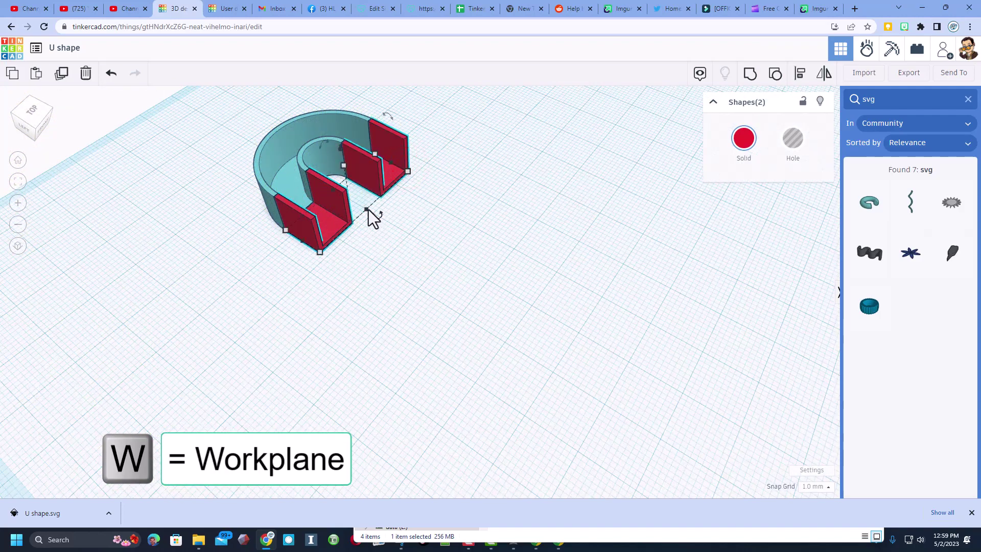
drag(373, 217, 452, 248)
right_drag(564, 285, 416, 268)
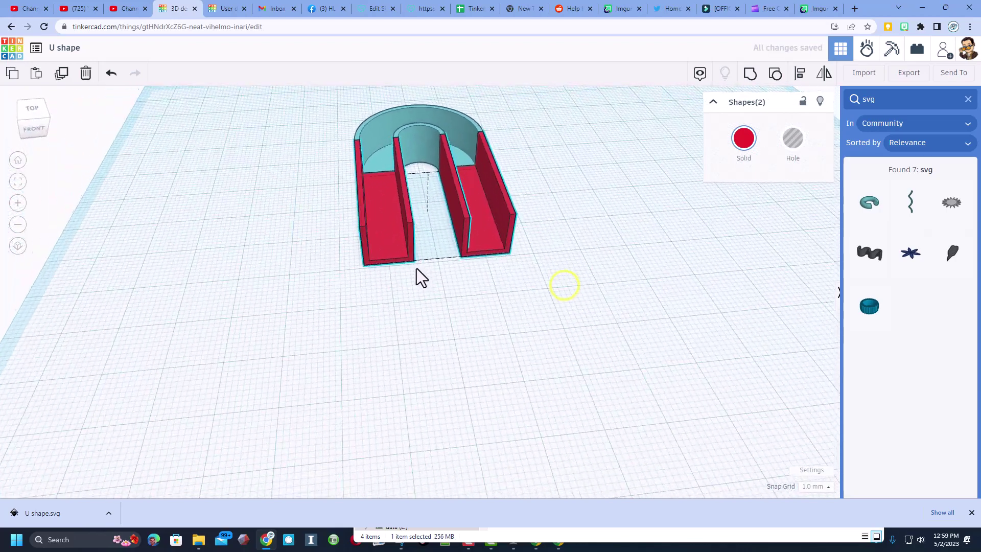
right_drag(584, 294, 412, 287)
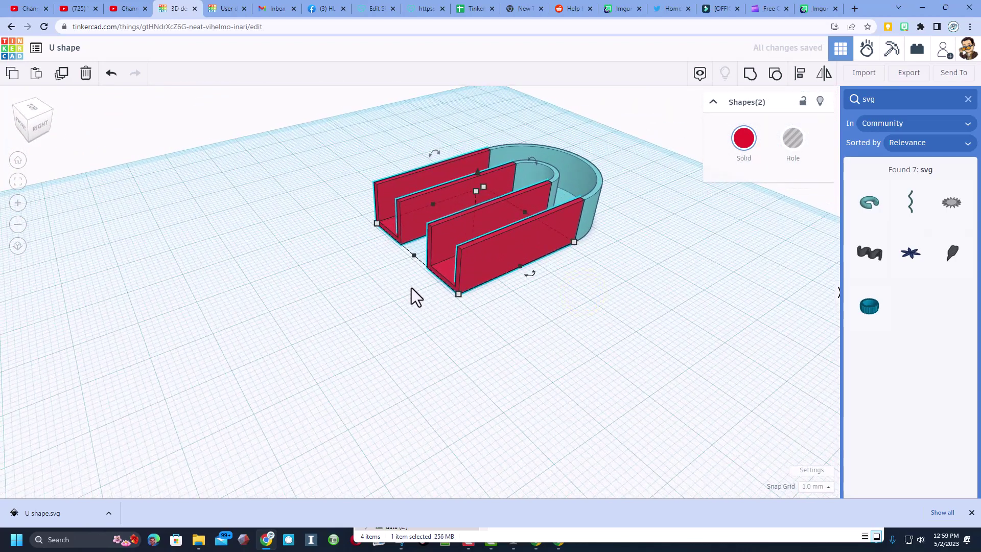
- Check the Reddit question on bending shapes, then reselect the two red arms in Tinkercad
key(ctrl+Tab)
key(ctrl+Tab)
key(ctrl+Tab)
key(ctrl+Tab)
key(ctrl+Tab)
key(ctrl+Tab)
key(ctrl+Tab)
key(ctrl+Tab)
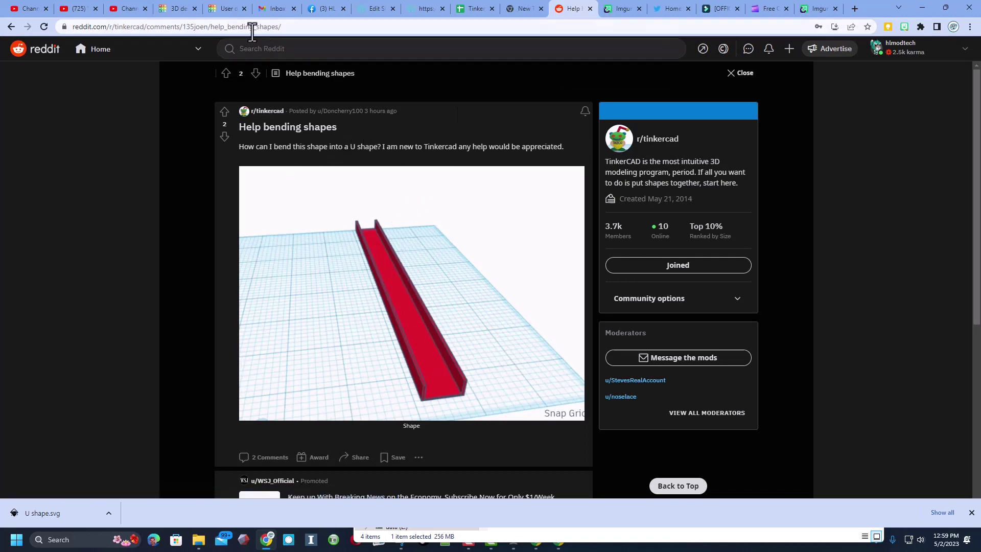
click(176, 10)
right_drag(511, 198, 425, 256)
click(511, 217)
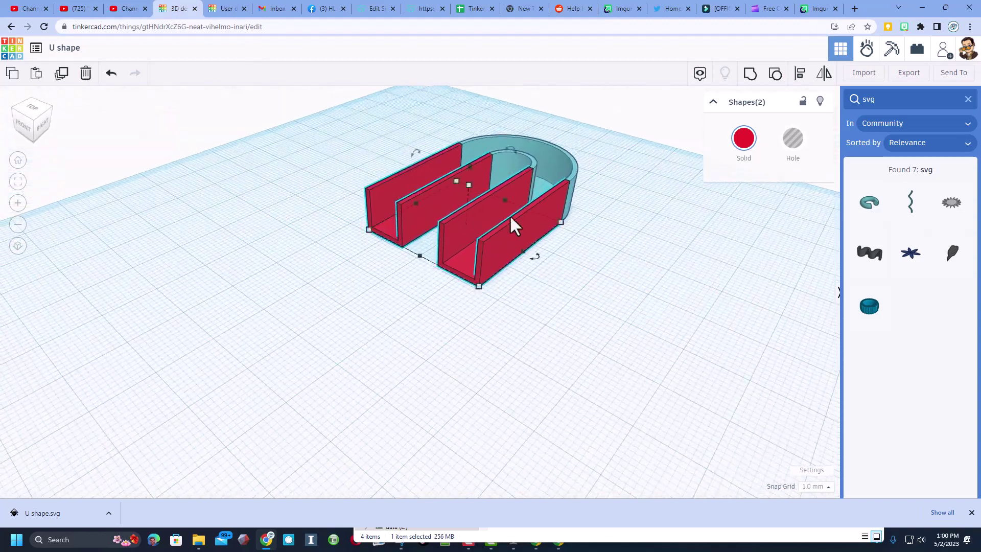
click(547, 160)
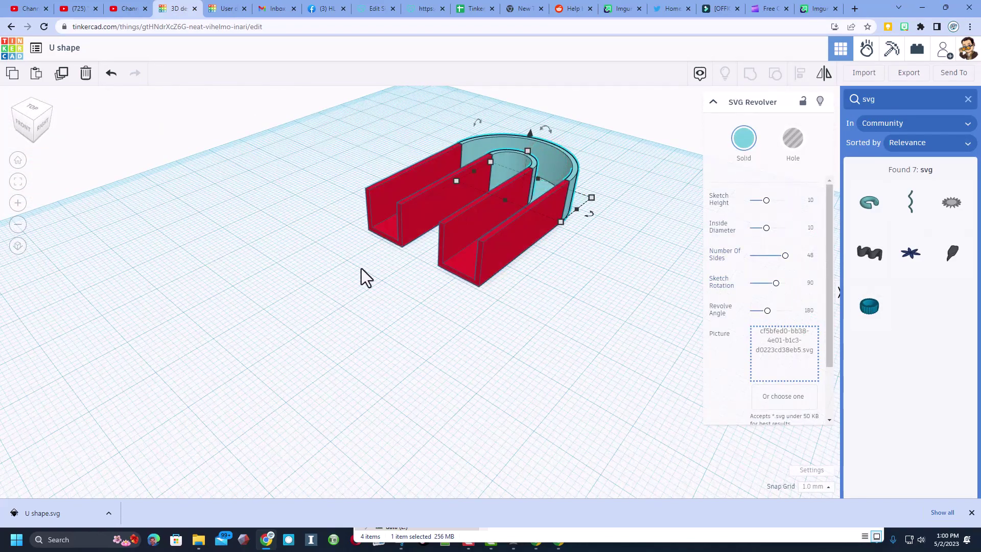
right_drag(361, 268, 461, 256)
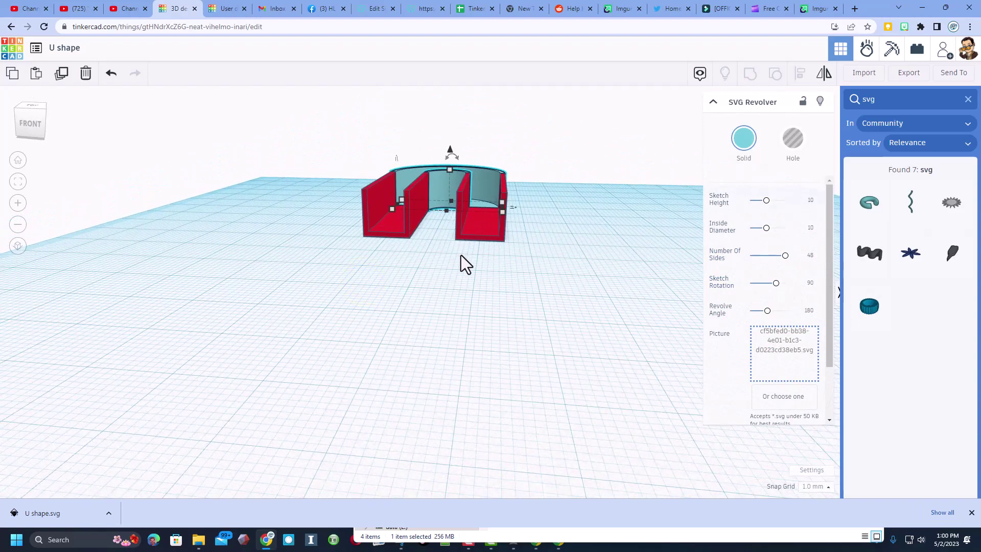
right_drag(550, 266, 448, 427)
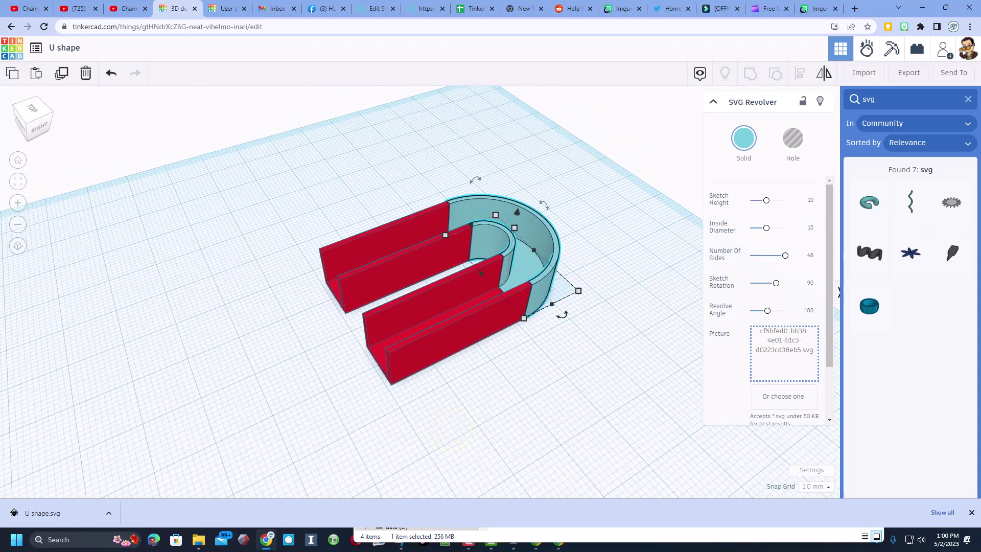